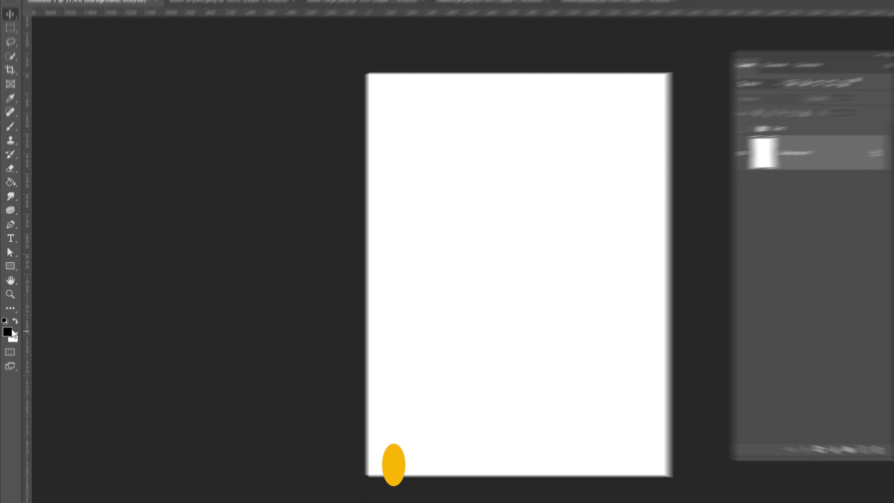
# Step: Set the foreground colour to #E7E7E7 and select the Paint Bucket tool
pyautogui.click(6, 321)
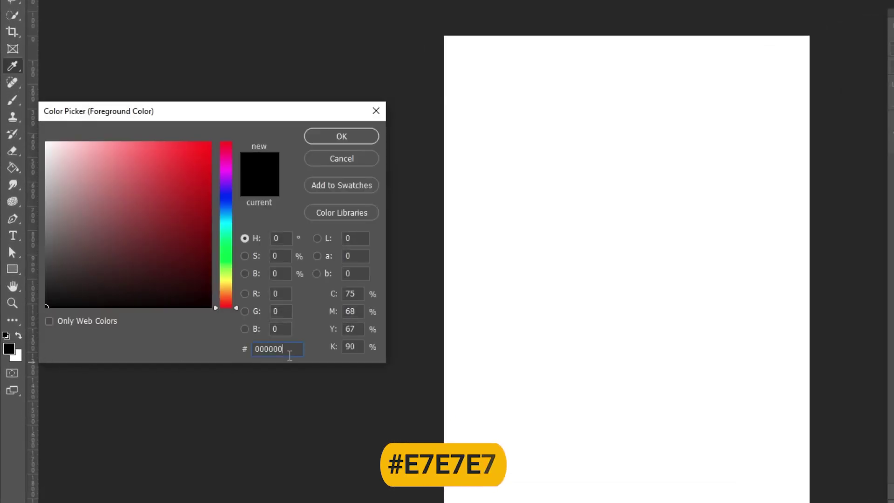
pyautogui.doubleClick(289, 356)
pyautogui.write('e7e7e7')
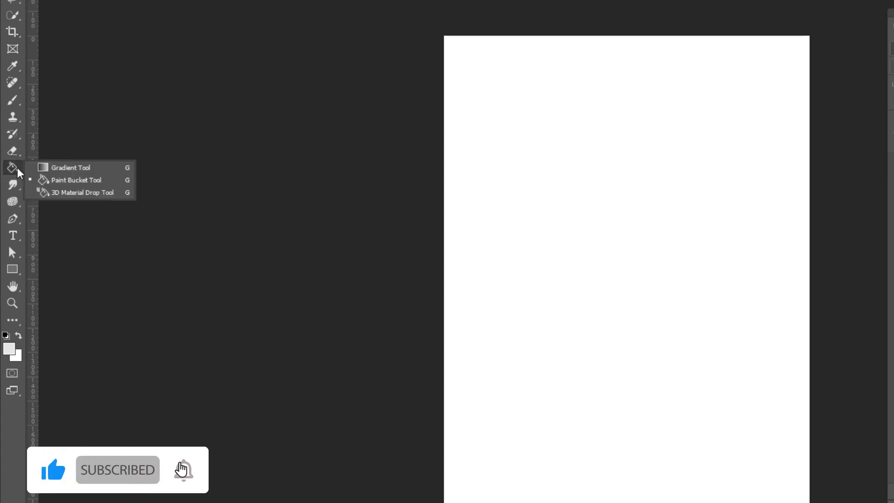
pyautogui.click(71, 180)
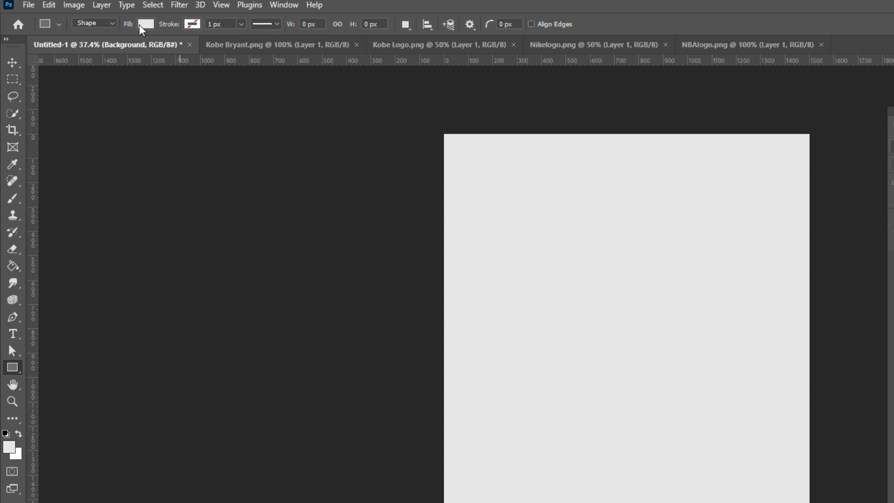
# Step: Create a black-filled 1400 × 1900 px rectangle on the canvas
pyautogui.click(141, 23)
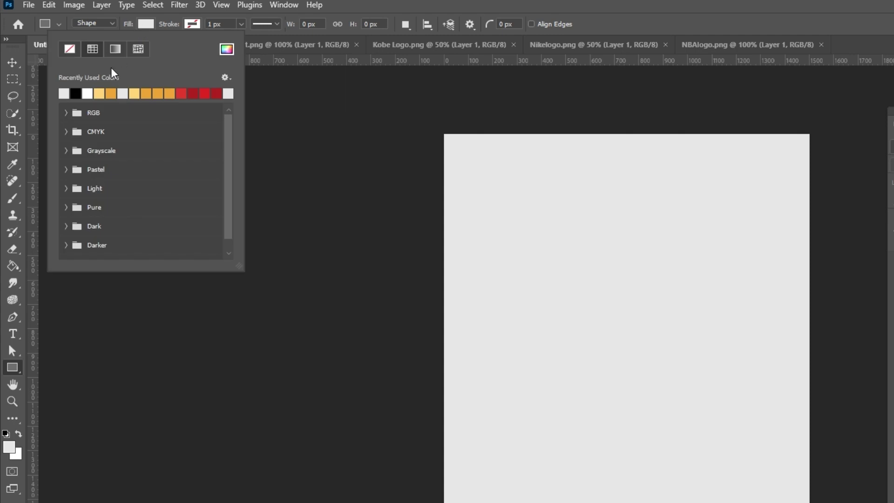
pyautogui.click(372, 14)
pyautogui.click(543, 261)
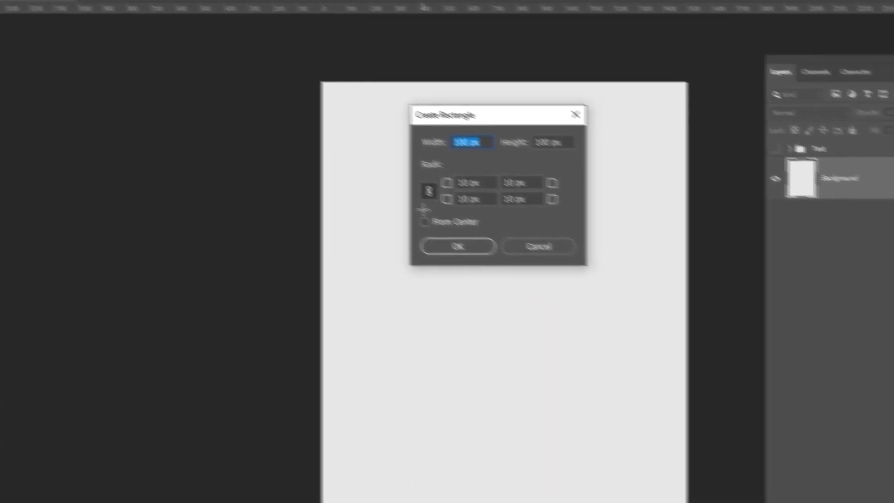
pyautogui.write('1400')
pyautogui.press('Tab')
pyautogui.write('1')
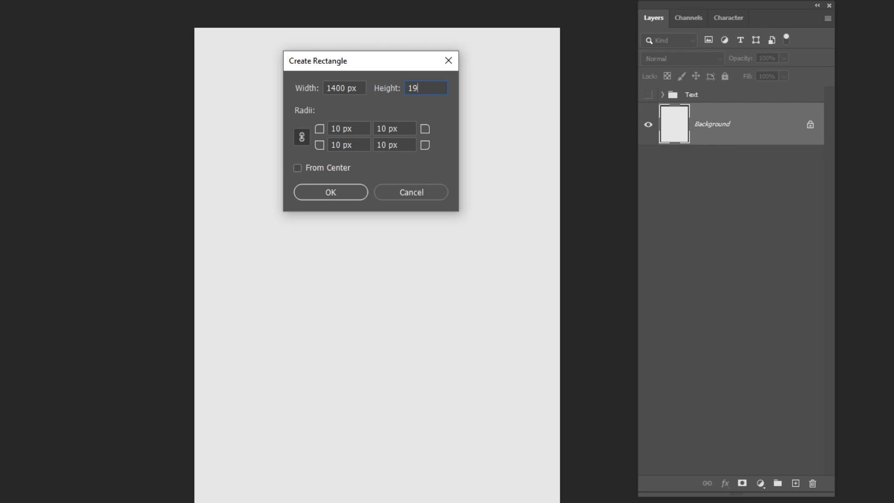
pyautogui.press('Return')
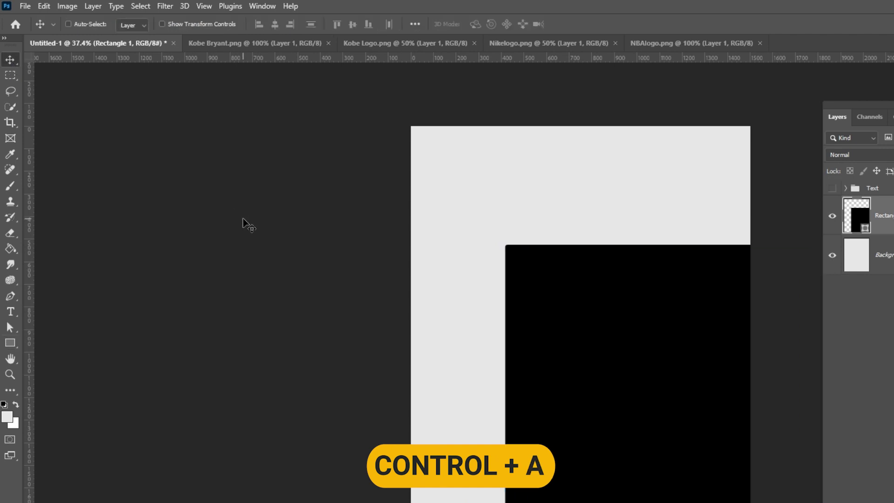
pyautogui.hotkey('ctrl', 'a')
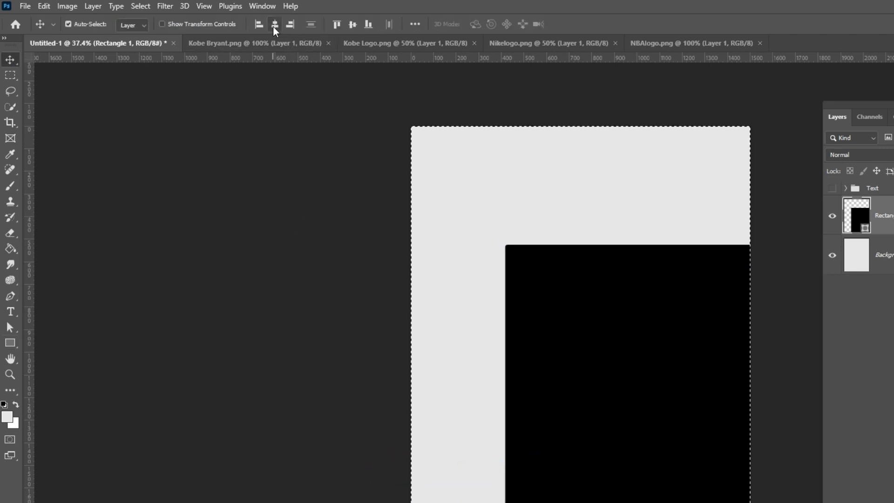
# Step: Centre the rectangle horizontally and vertically on the canvas
pyautogui.click(352, 27)
pyautogui.click(352, 26)
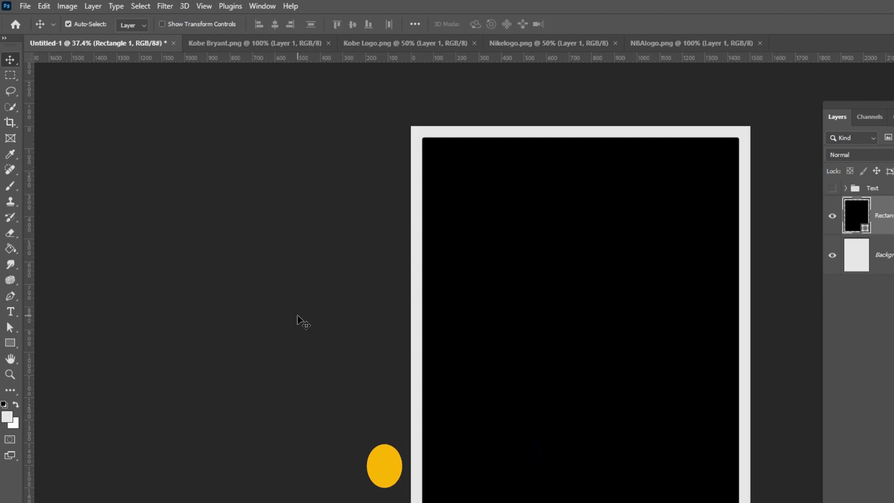
# Step: Add a Gradient Fill layer clipped to the rectangle, with 143% scale and 90° angle
pyautogui.click(16, 250)
pyautogui.rightClick(16, 248)
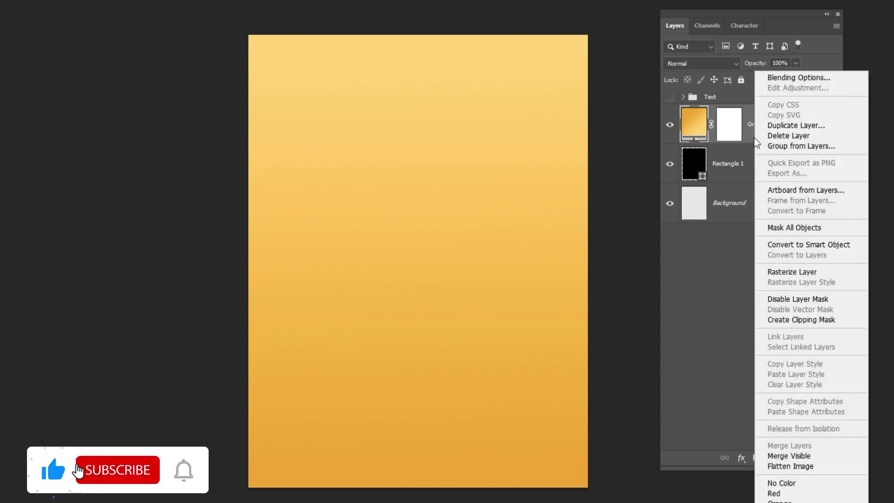
pyautogui.click(791, 318)
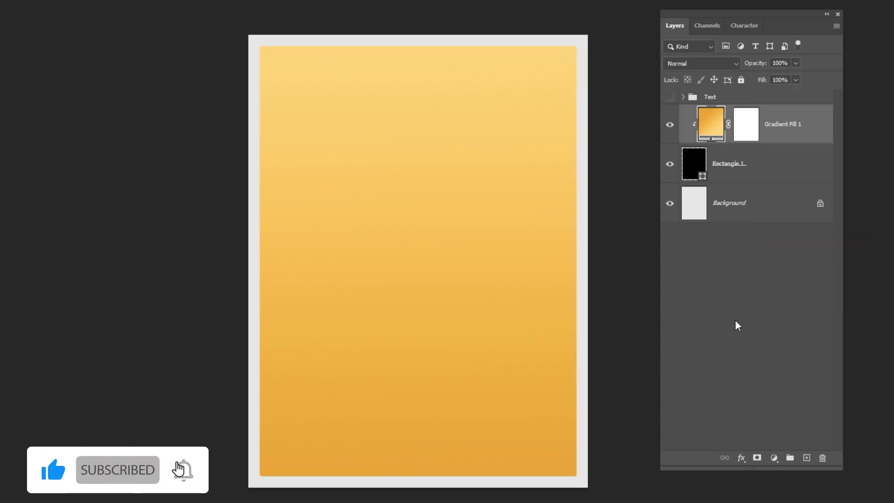
pyautogui.doubleClick(716, 130)
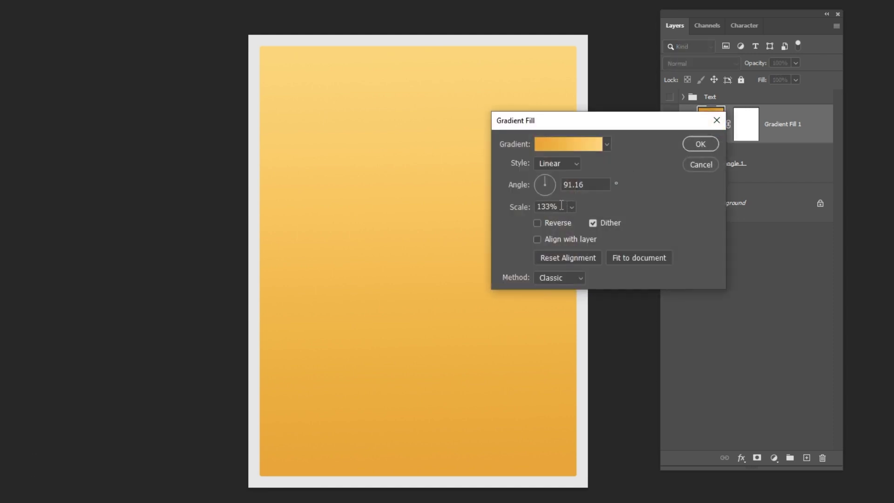
pyautogui.write('143')
pyautogui.press('Tab')
pyautogui.write('90.')
# Step: Set the gradient stops to #E7A700 on the left and #FFD66B on the right
pyautogui.click(548, 150)
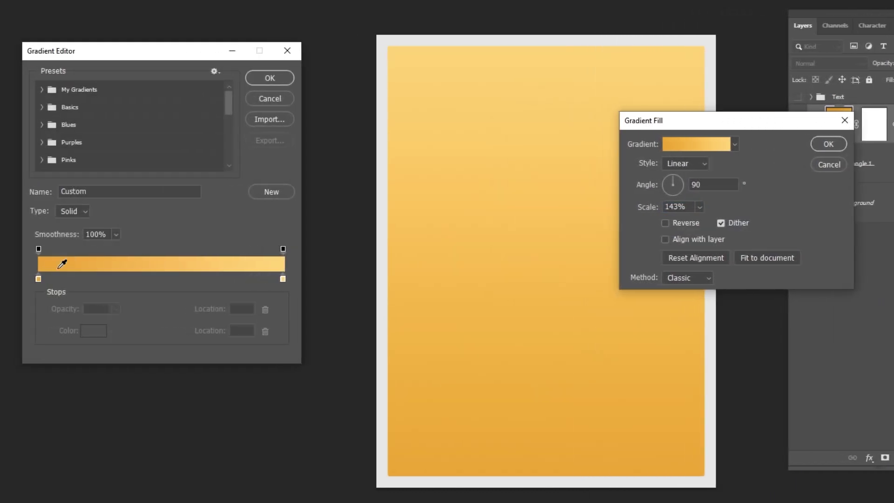
pyautogui.doubleClick(39, 280)
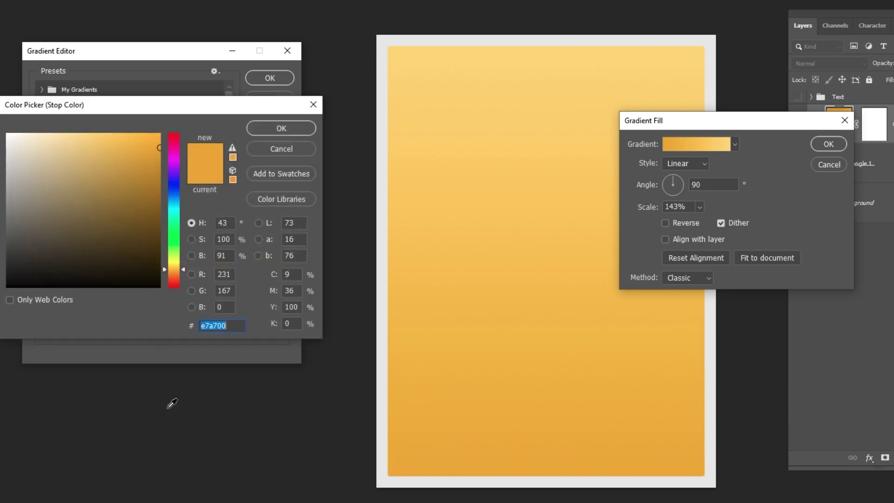
pyautogui.click(292, 133)
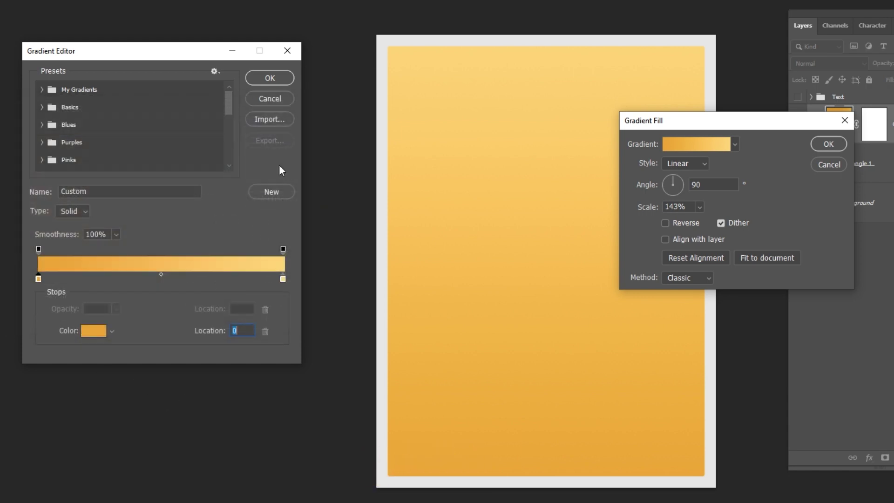
pyautogui.doubleClick(282, 280)
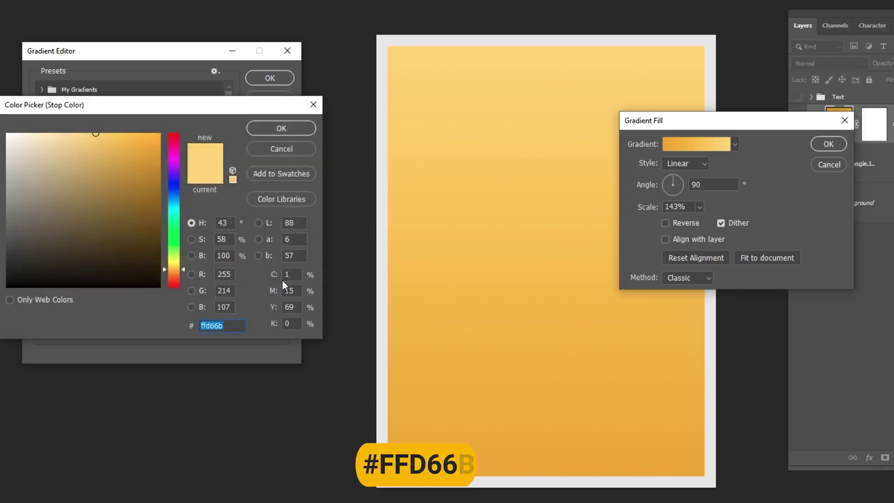
pyautogui.click(284, 135)
pyautogui.click(270, 78)
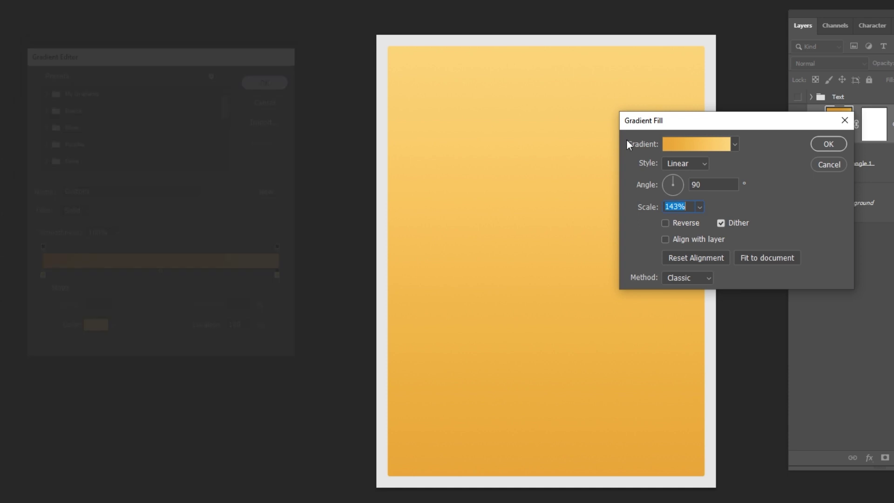
# Step: Apply the gradient fill and type a light gray #E7E7E7 '24' text layer
pyautogui.click(829, 144)
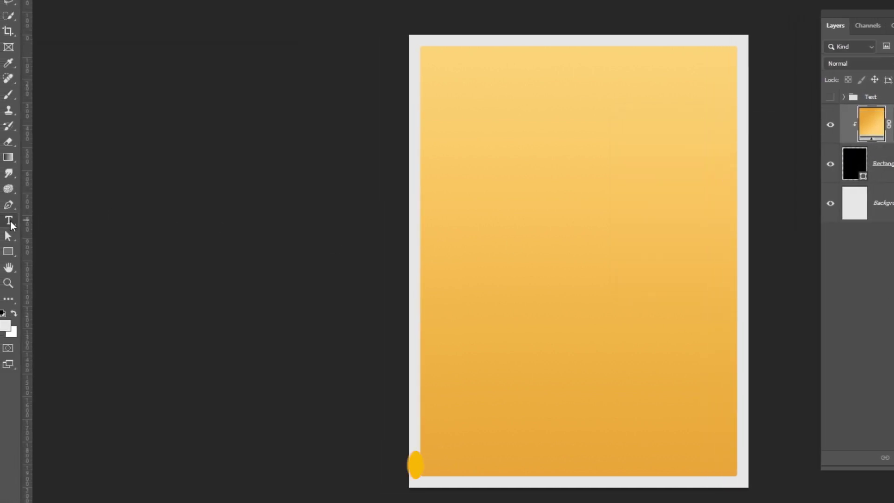
pyautogui.rightClick(0, 221)
pyautogui.click(62, 221)
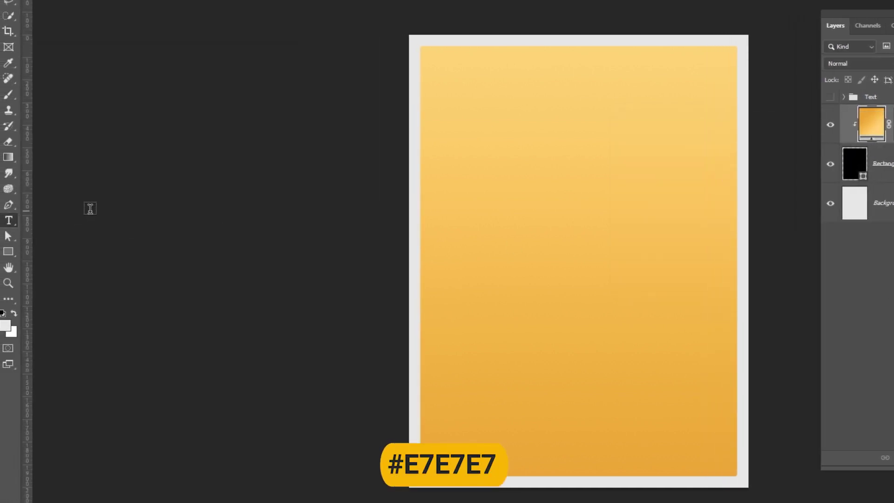
pyautogui.click(332, 5)
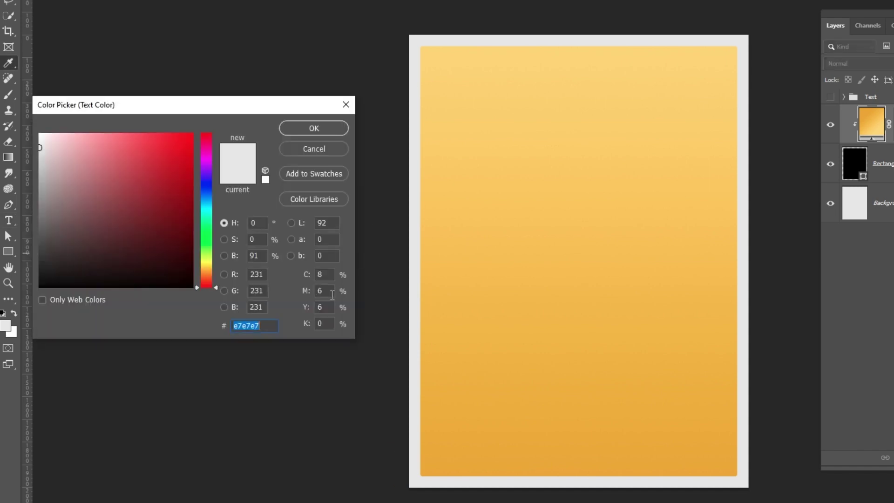
pyautogui.click(309, 131)
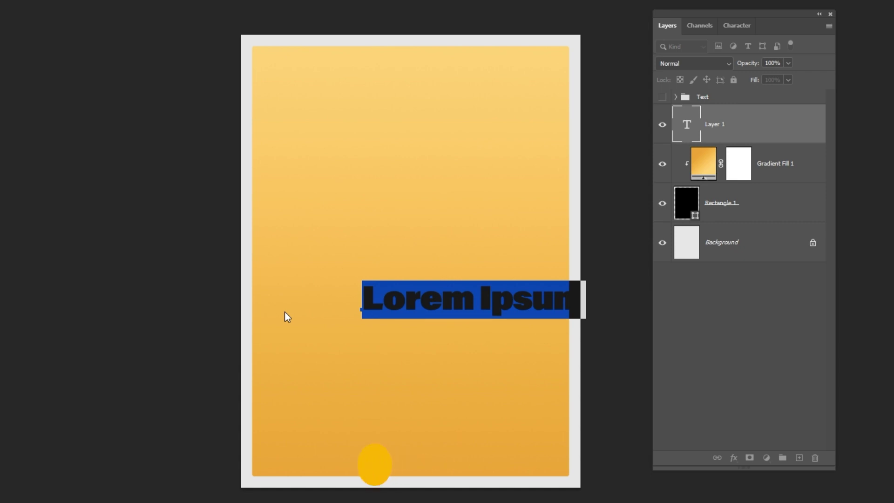
pyautogui.write('24')
pyautogui.hotkey('ctrl', 'Return')
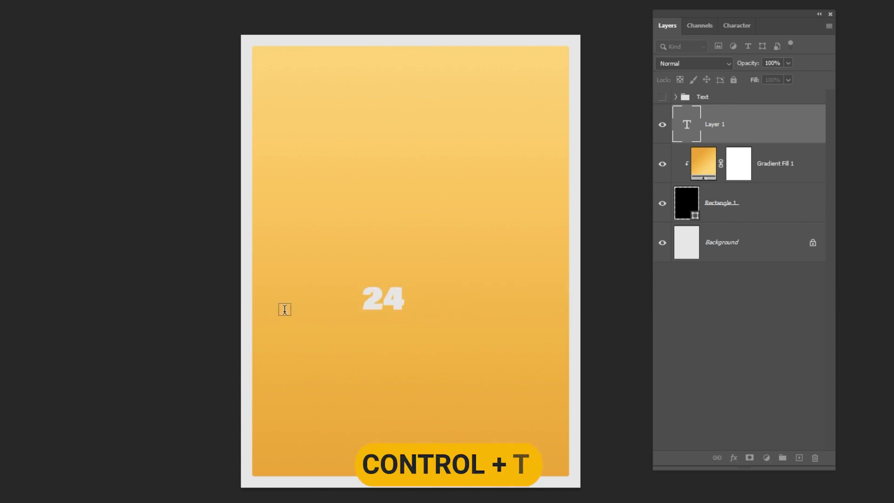
# Step: Enlarge and stretch the '24' so it fills the lower half of the poster
pyautogui.hotkey('ctrl', 't')
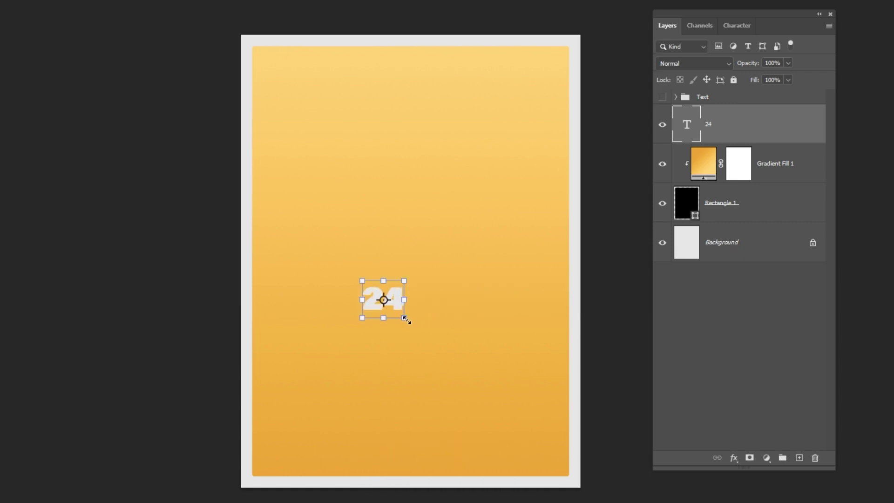
pyautogui.moveTo(407, 320); pyautogui.dragTo(565, 456)
pyautogui.moveTo(481, 349); pyautogui.dragTo(499, 449)
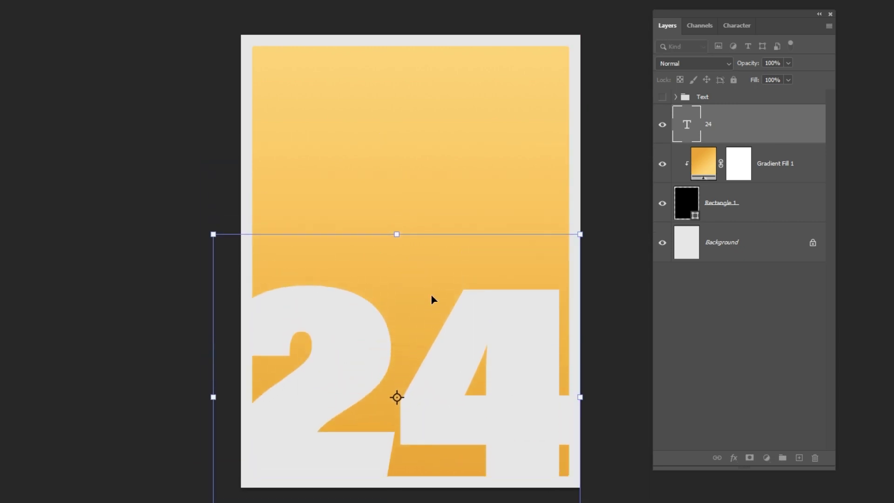
pyautogui.moveTo(396, 233); pyautogui.dragTo(411, 162)
pyautogui.moveTo(483, 301); pyautogui.dragTo(478, 314)
pyautogui.moveTo(393, 174); pyautogui.dragTo(393, 148)
pyautogui.moveTo(470, 314); pyautogui.dragTo(470, 321)
pyautogui.press('Return')
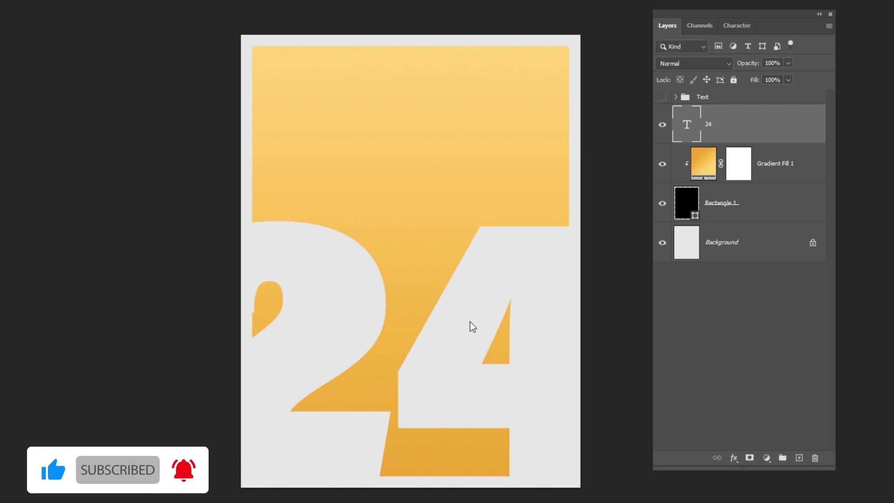
# Step: Convert the '24' text to a shape and pull the 2's inner anchor about 94 px left
pyautogui.rightClick(716, 127)
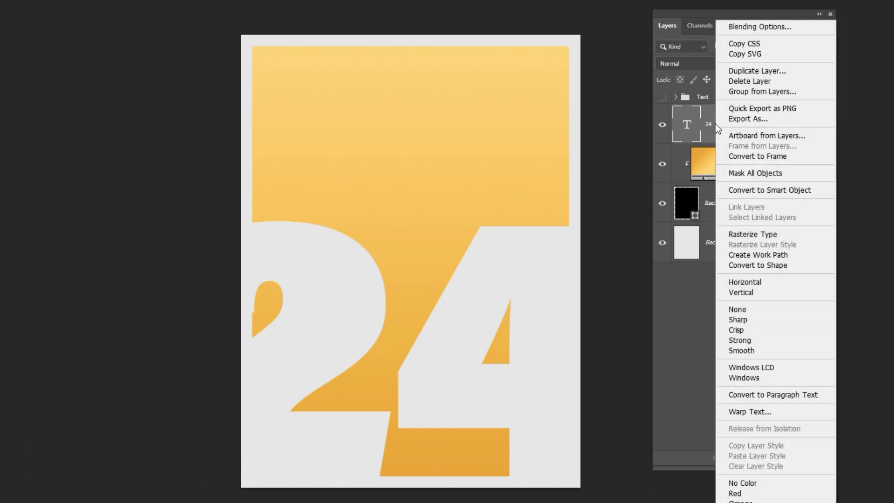
pyautogui.click(749, 265)
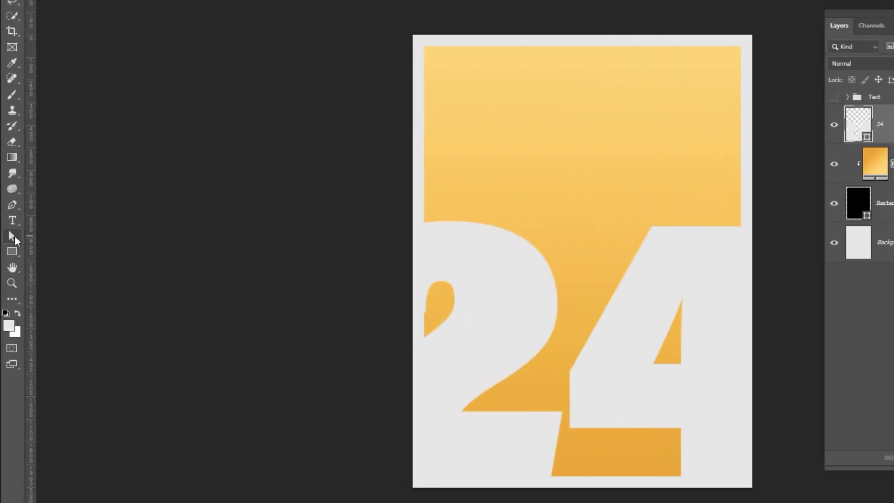
pyautogui.moveTo(15, 235); pyautogui.dragTo(70, 247)
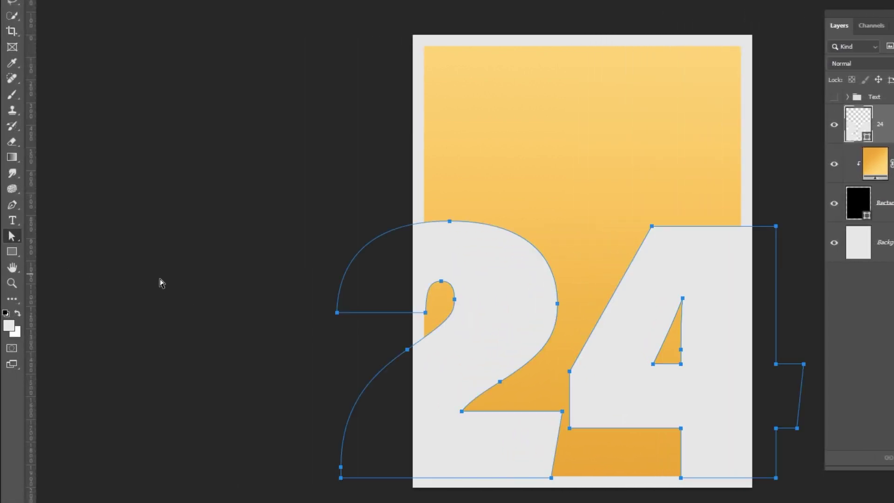
pyautogui.scroll(3, 440, 349)
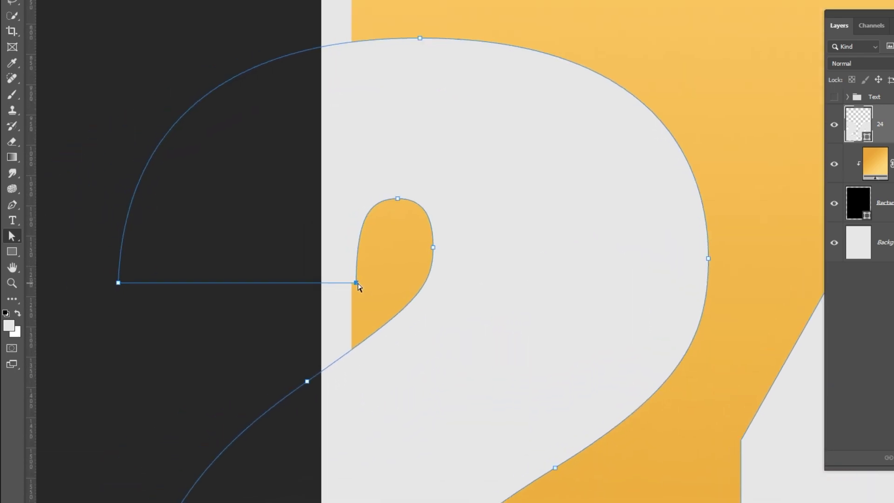
pyautogui.moveTo(358, 285); pyautogui.dragTo(300, 283)
pyautogui.press('Escape')
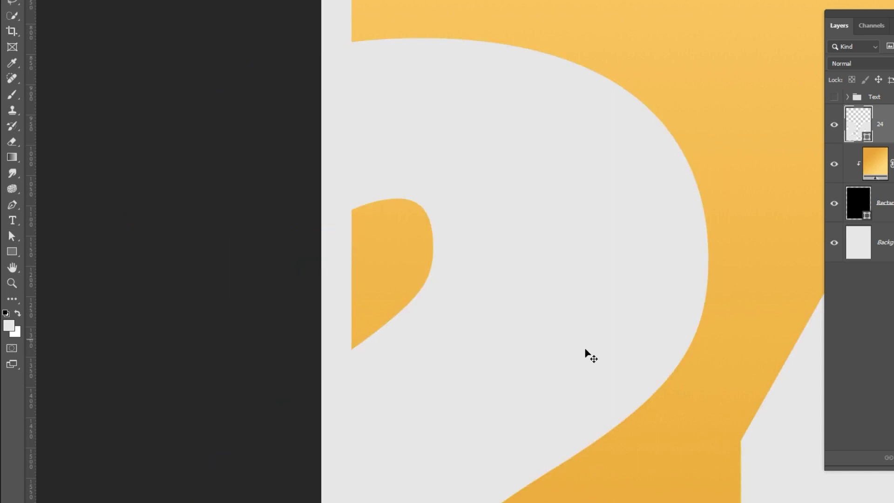
pyautogui.scroll(-5, 585, 354)
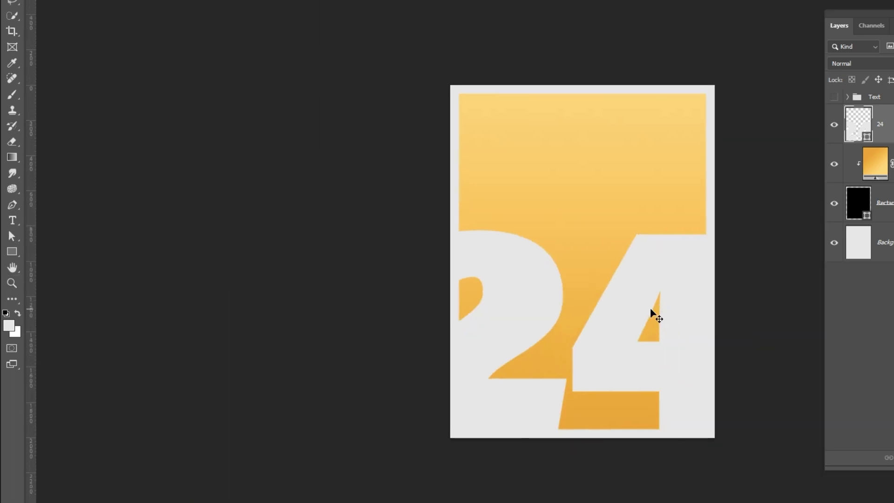
# Step: Create a 620 × 200 px rectangle filled with light gray #E7E7E7
pyautogui.scroll(3, 650, 208)
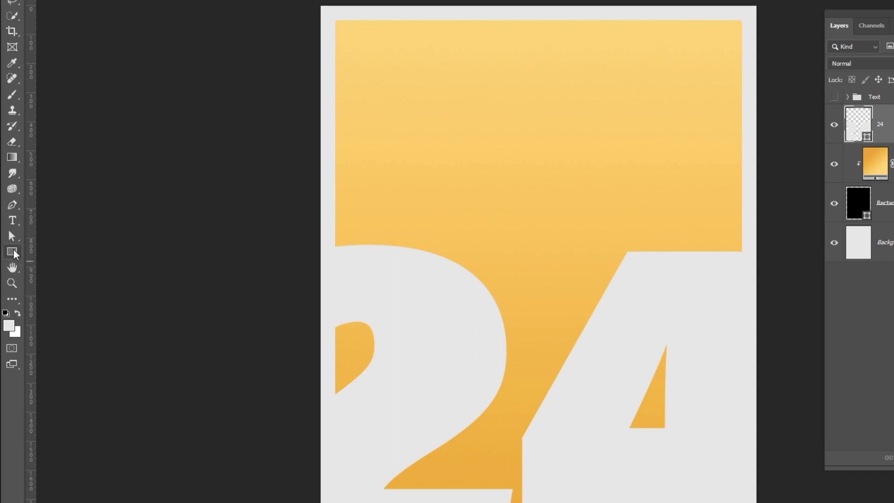
pyautogui.click(12, 252)
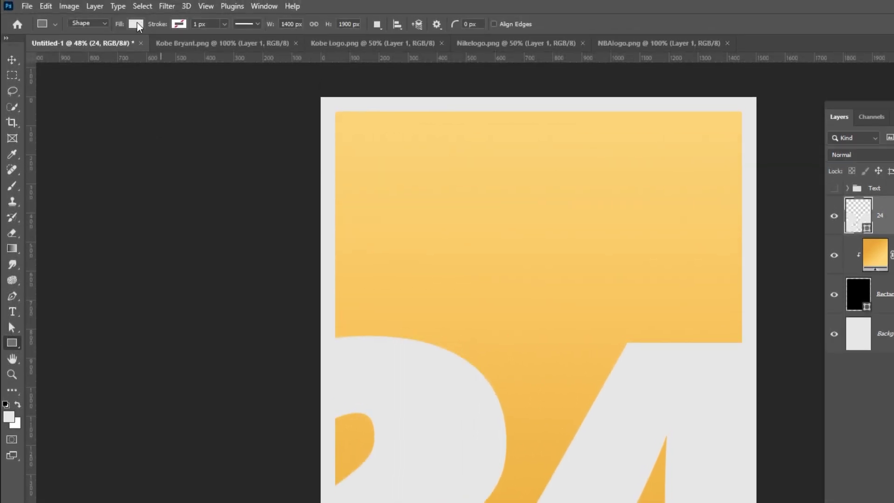
pyautogui.click(136, 24)
pyautogui.click(211, 48)
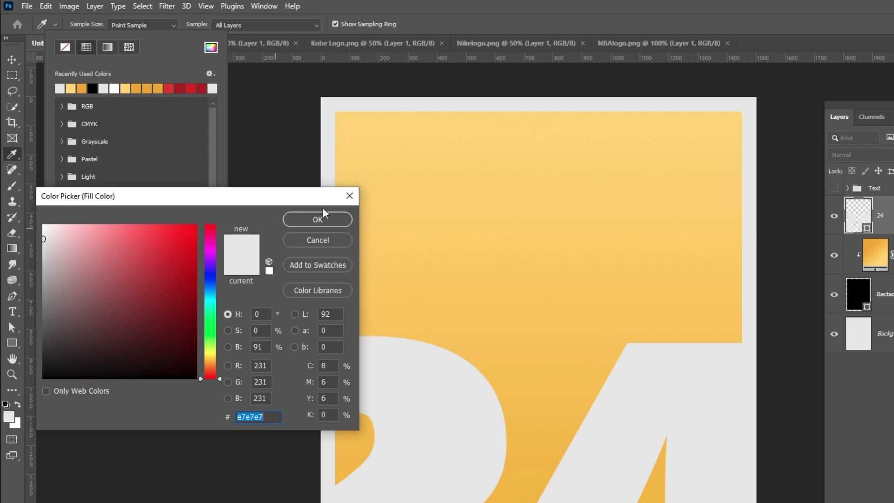
pyautogui.click(324, 220)
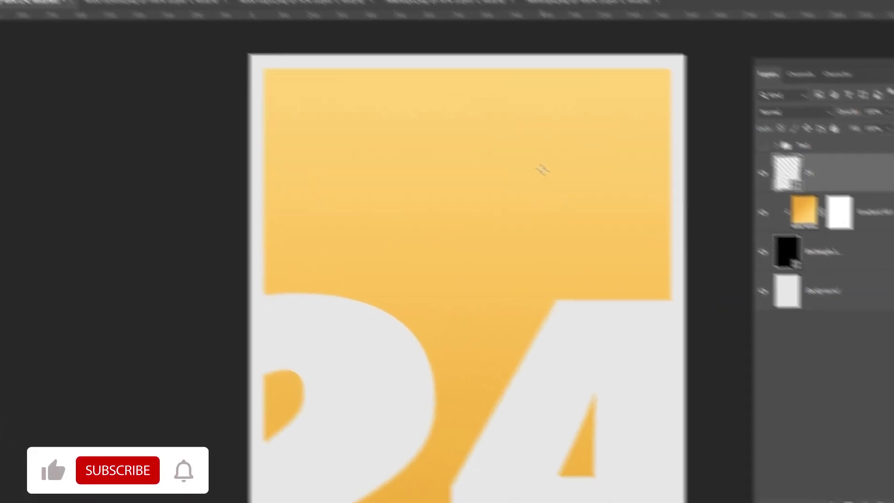
pyautogui.click(542, 170)
pyautogui.write('620')
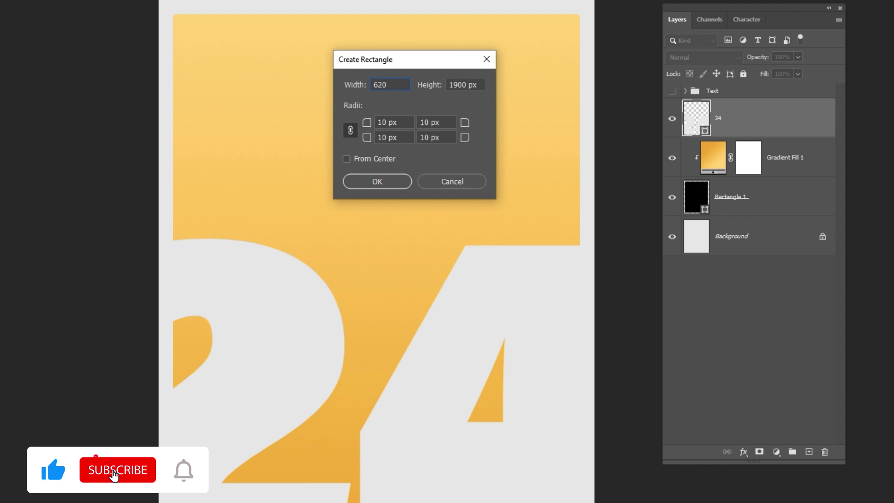
pyautogui.press('Tab')
pyautogui.write('200')
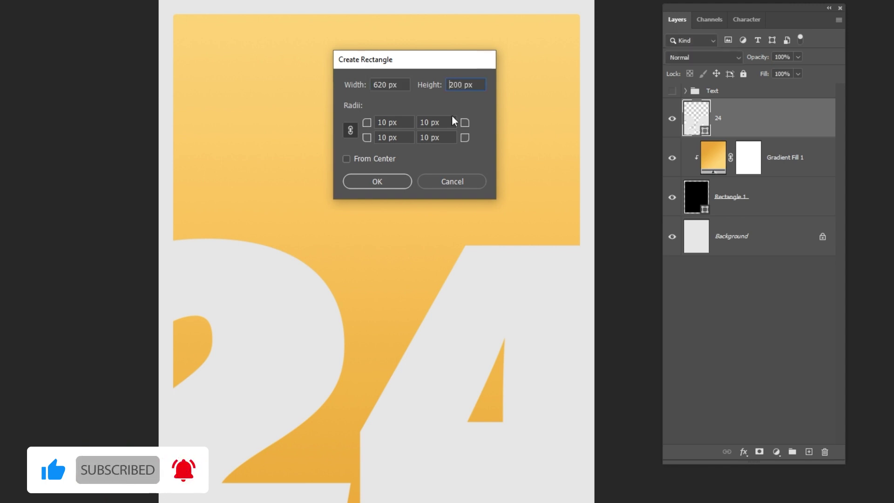
pyautogui.press('Return')
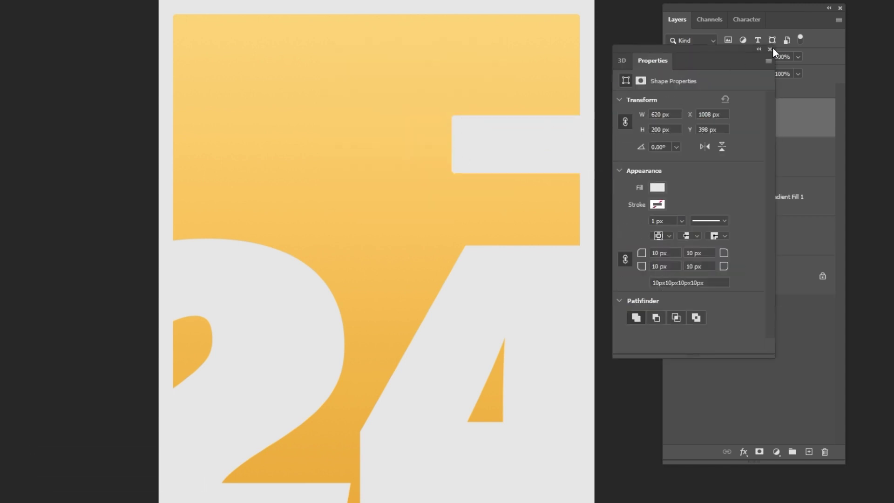
# Step: Move the gray rectangle to the panel's upper right edge to form a notch
pyautogui.click(771, 49)
pyautogui.moveTo(542, 155); pyautogui.dragTo(487, 145)
pyautogui.hotkey('ctrl', 't')
pyautogui.press('Return')
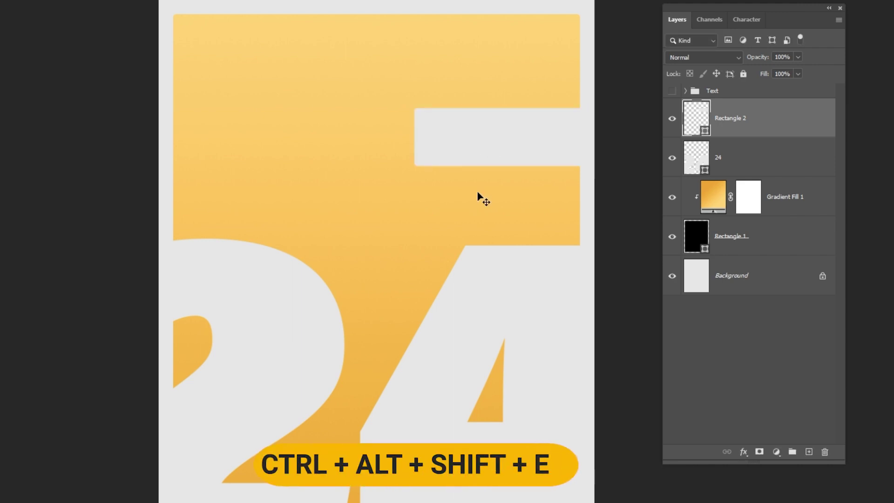
# Step: Merge all visible artwork into a new layer and convert it to a smart object
pyautogui.hotkey('ctrl', 'alt', 'shift', 'e')
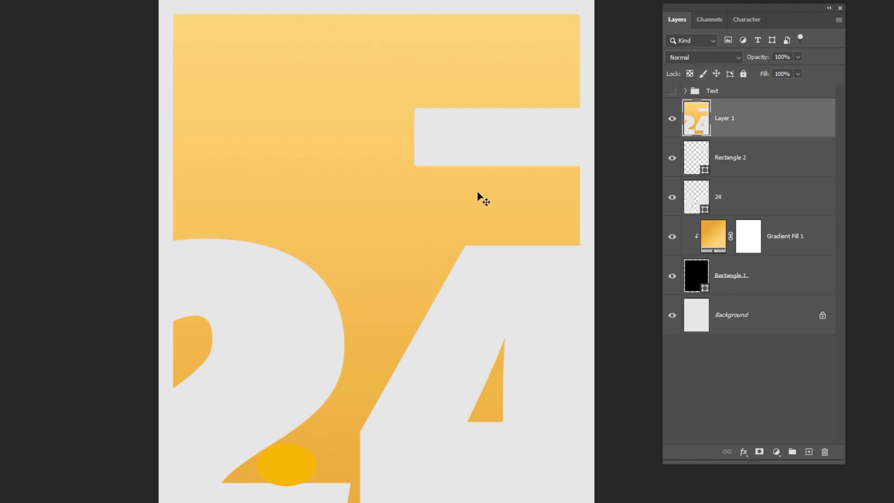
pyautogui.rightClick(722, 130)
pyautogui.click(744, 237)
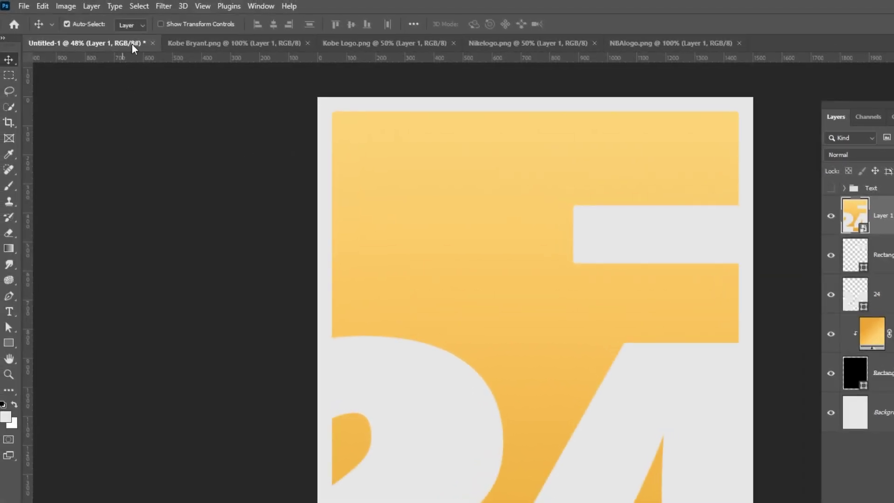
# Step: Apply Add Noise at about 2.96% uniform to the merged layer
pyautogui.click(164, 6)
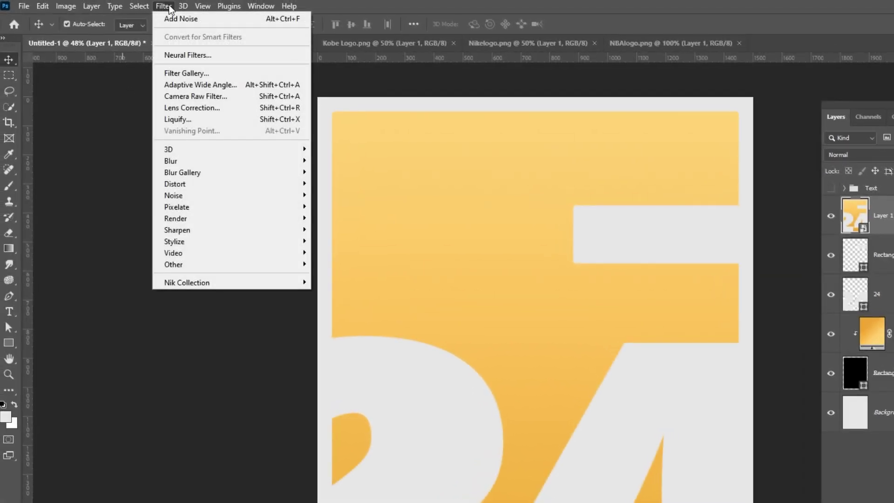
pyautogui.moveTo(188, 195)
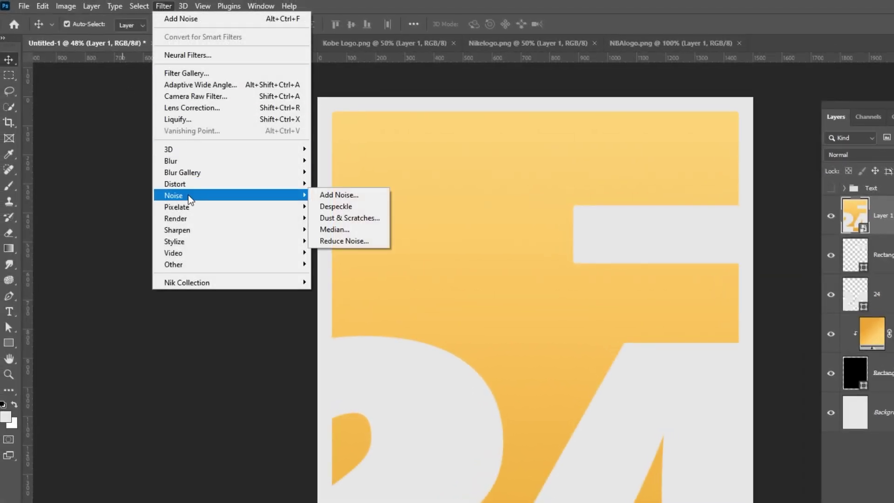
pyautogui.click(344, 191)
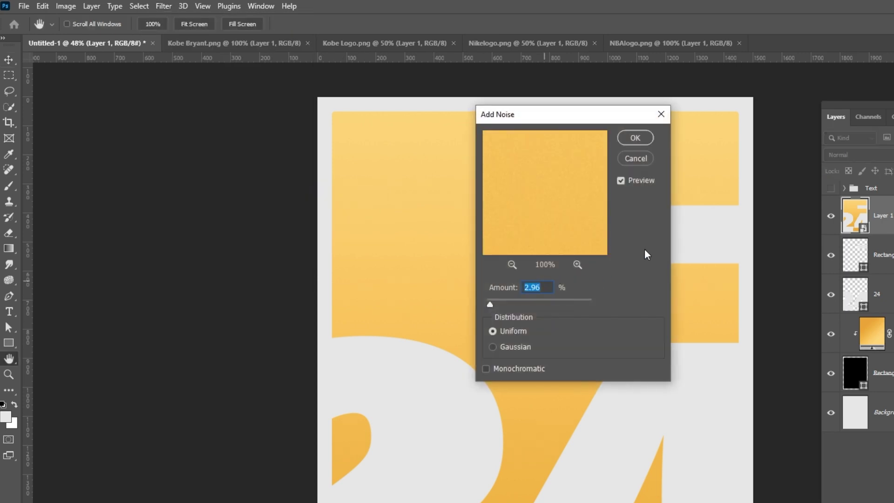
pyautogui.click(634, 138)
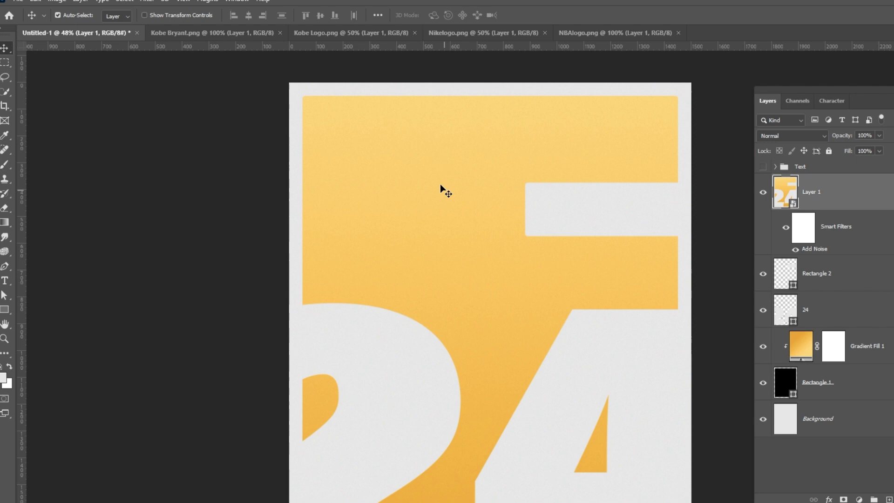
# Step: Bring the Kobe logo into the poster and shrink it into the gray notch
pyautogui.click(359, 33)
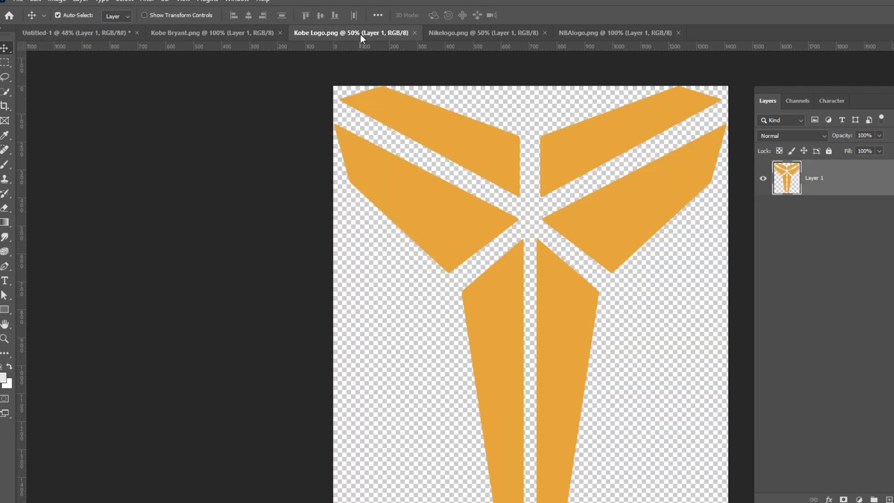
pyautogui.moveTo(553, 325); pyautogui.dragTo(561, 282)
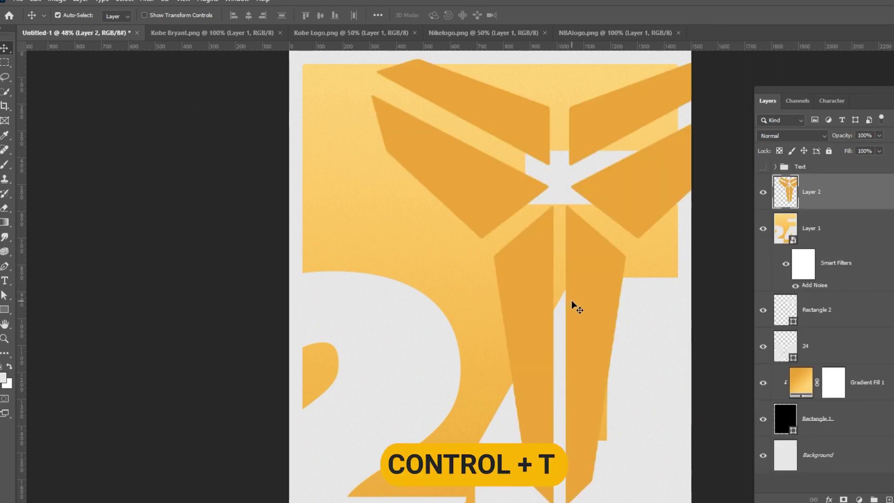
pyautogui.hotkey('ctrl', 't')
pyautogui.moveTo(566, 501); pyautogui.dragTo(552, 196)
pyautogui.press('Return')
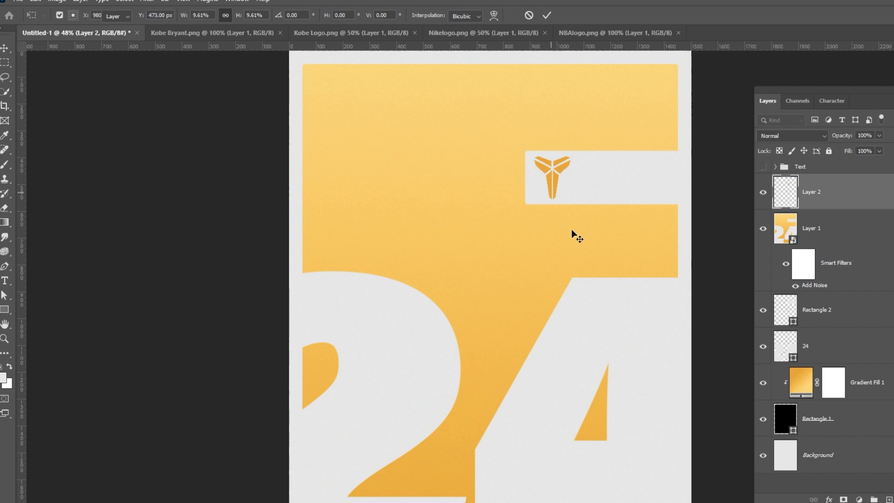
# Step: Bring the Nike swoosh into the poster, scaled down beside the Kobe logo
pyautogui.click(443, 31)
pyautogui.moveTo(357, 379); pyautogui.dragTo(536, 344)
pyautogui.hotkey('ctrl', 't')
pyautogui.moveTo(502, 393); pyautogui.dragTo(612, 169)
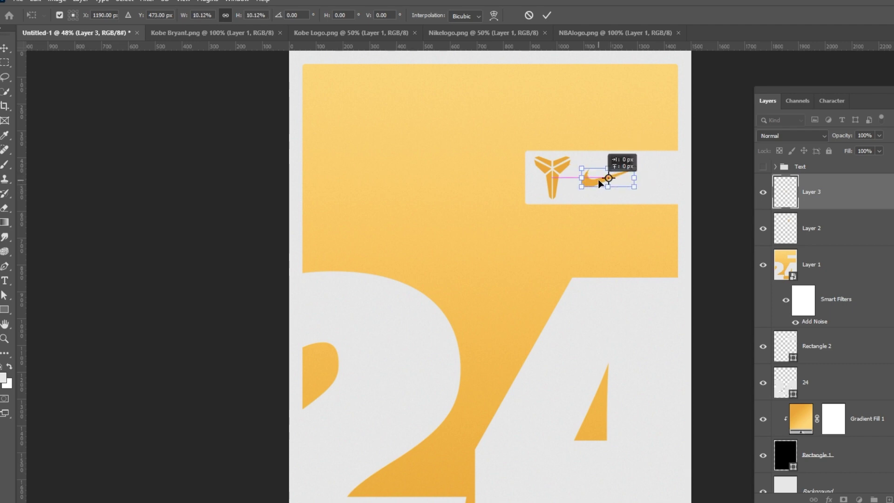
pyautogui.press('Return')
# Step: Add the NBA logo to the notch and nudge the swoosh slightly left
pyautogui.click(615, 32)
pyautogui.moveTo(567, 163); pyautogui.dragTo(663, 166)
pyautogui.hotkey('ctrl', 't')
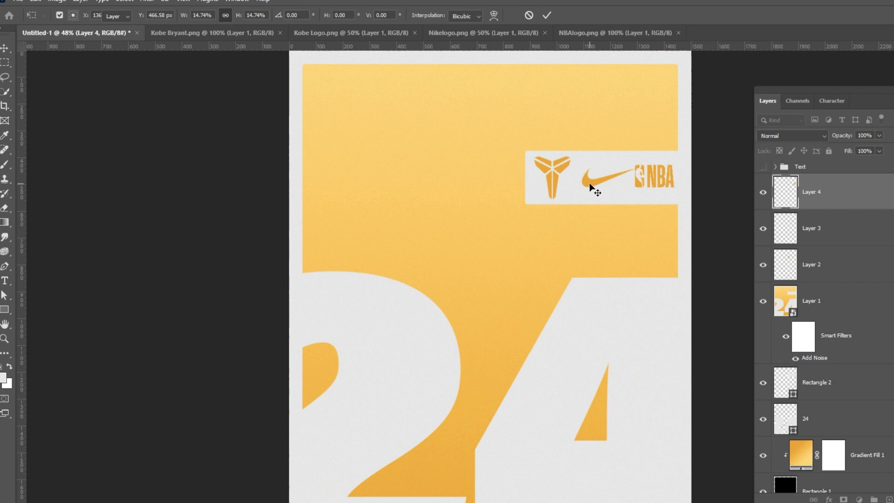
pyautogui.press('Return')
pyautogui.keyDown('ctrl'); pyautogui.click(591, 188); pyautogui.keyUp('ctrl')
pyautogui.hotkey('ctrl', 't')
pyautogui.press('Return')
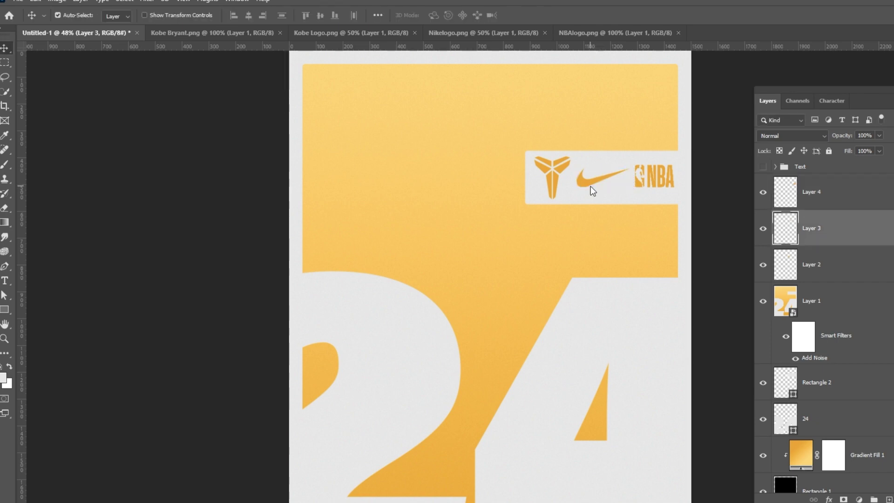
pyautogui.click(833, 193)
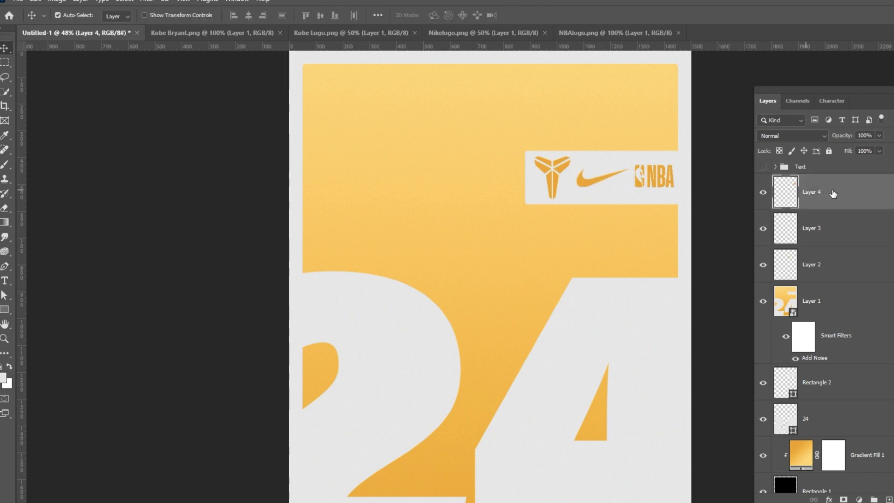
# Step: Convert the Kobe Bryant.png player layer into a smart object
pyautogui.click(220, 34)
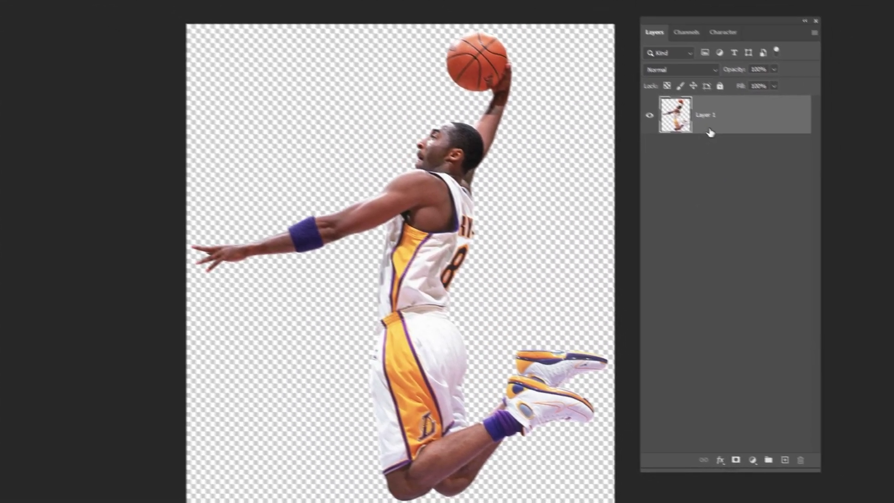
pyautogui.rightClick(744, 142)
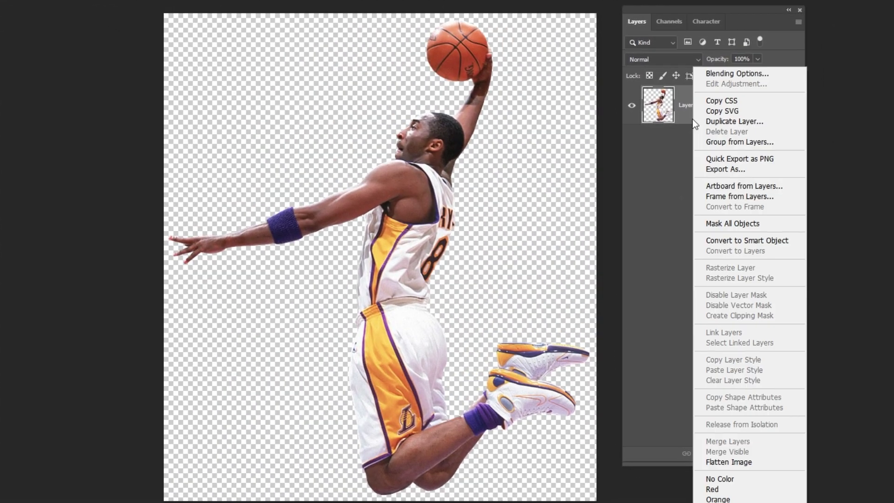
pyautogui.click(729, 242)
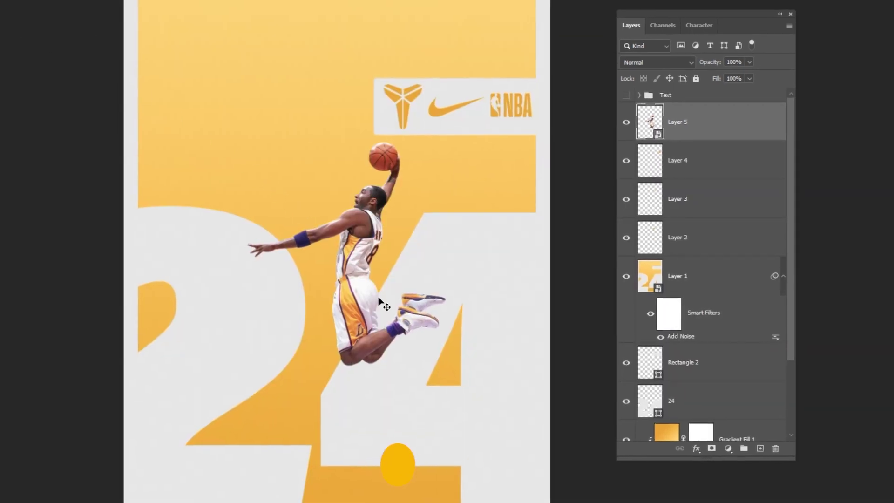
# Step: Scale and position the dunking player over the big 24 in the poster
pyautogui.hotkey('ctrl', 't')
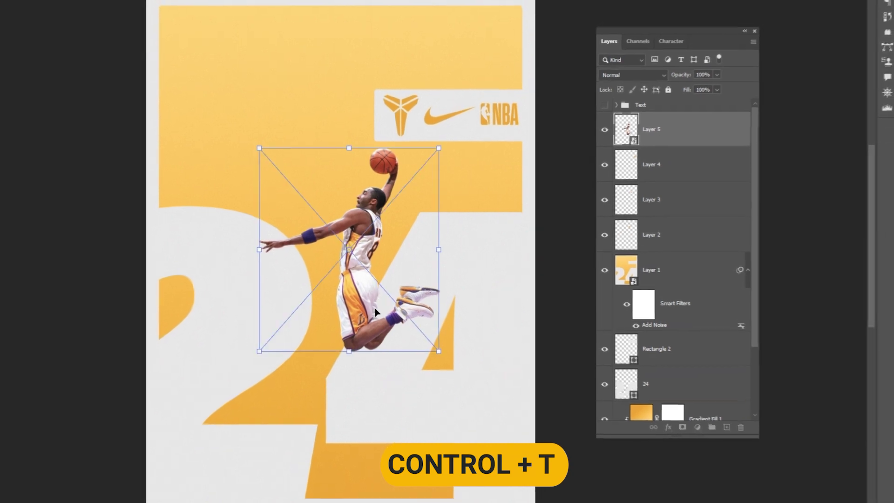
pyautogui.moveTo(349, 351); pyautogui.dragTo(339, 448)
pyautogui.moveTo(360, 271); pyautogui.dragTo(337, 318)
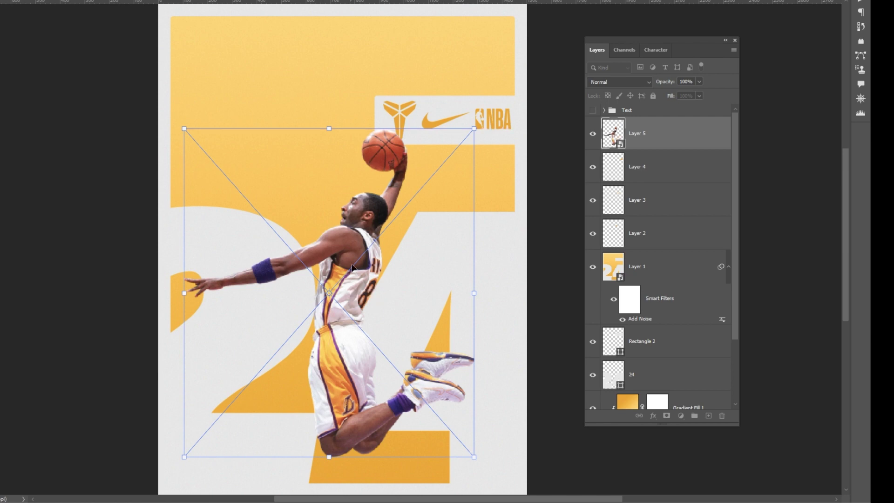
pyautogui.press('Return')
pyautogui.hotkey('ctrl', '-')
pyautogui.hotkey('ctrl', '-')
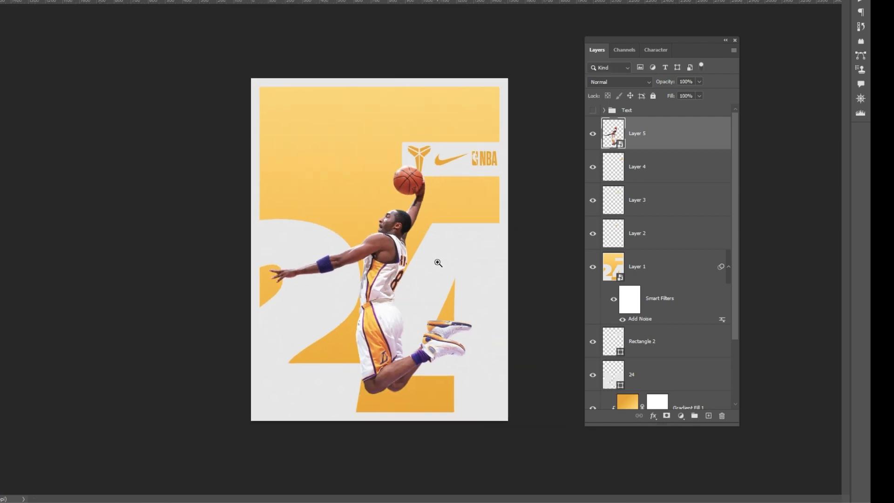
# Step: Add a Multiply drop shadow to Layer 5: 46% opacity, 135°, 81 px distance, 49 px size
pyautogui.rightClick(639, 145)
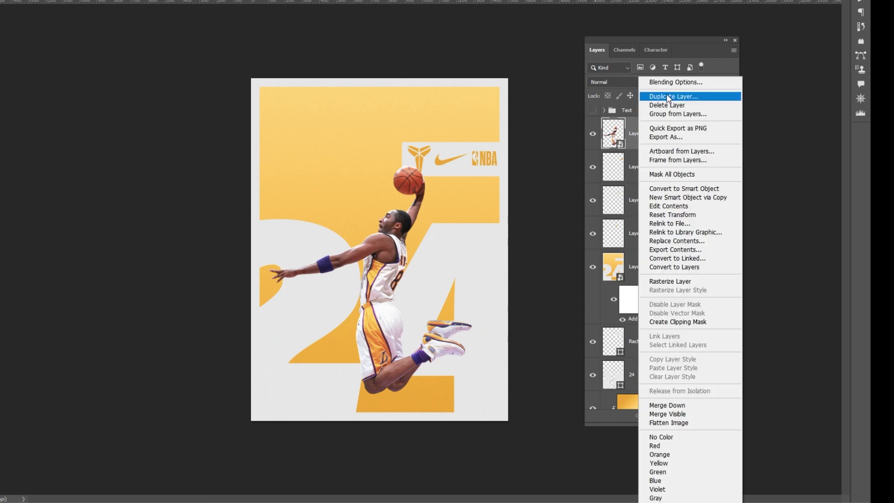
pyautogui.click(669, 84)
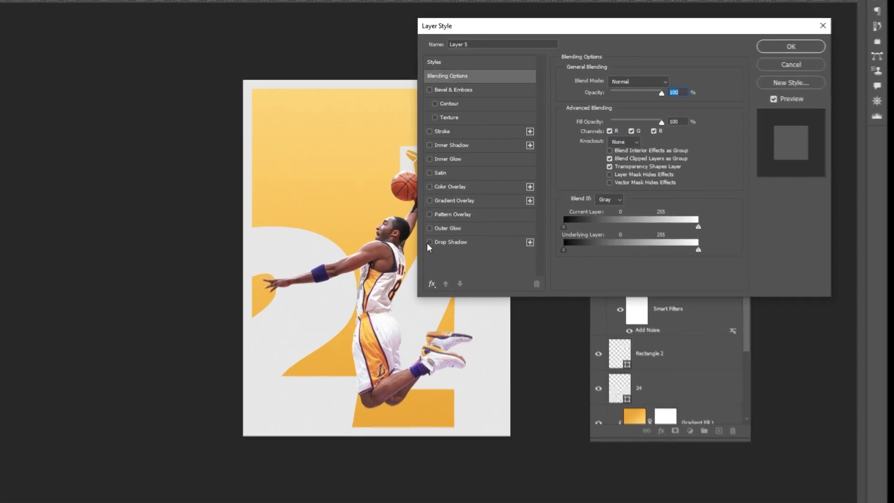
pyautogui.click(430, 234)
pyautogui.click(484, 275)
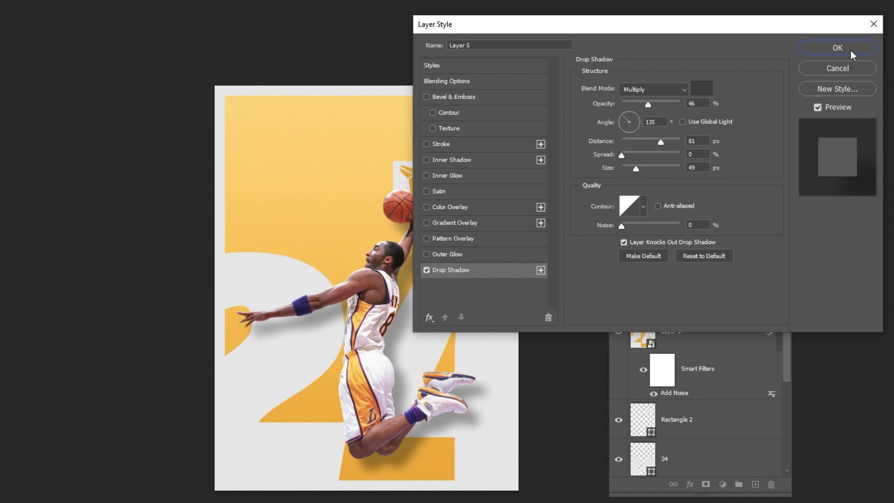
pyautogui.click(837, 48)
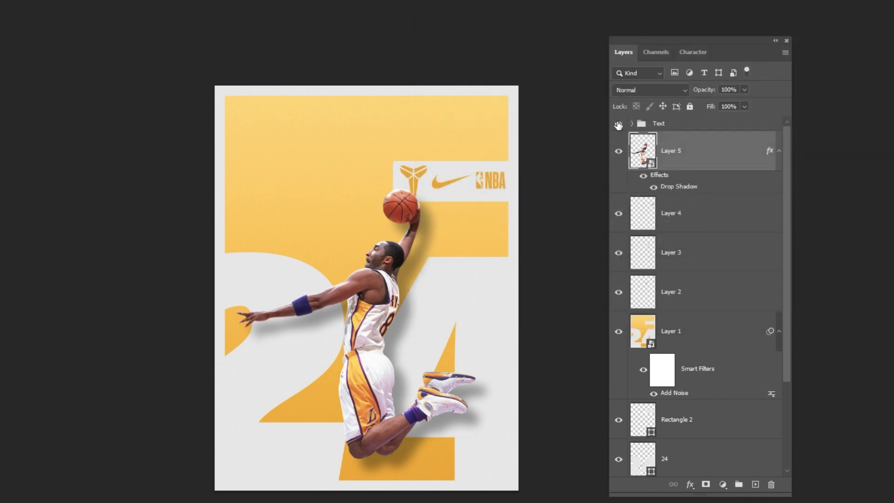
# Step: Show the Text group so the KOBE BRYANT heading and '5 X NBA Champion' titles appear
pyautogui.click(618, 125)
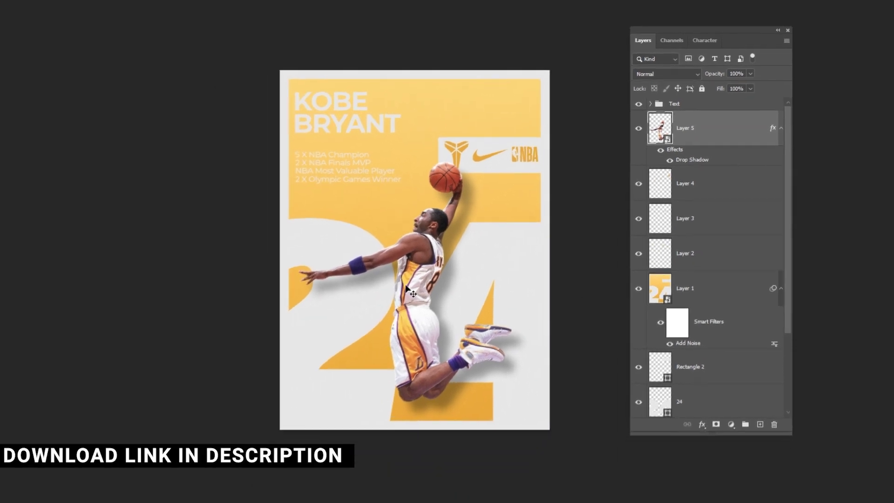